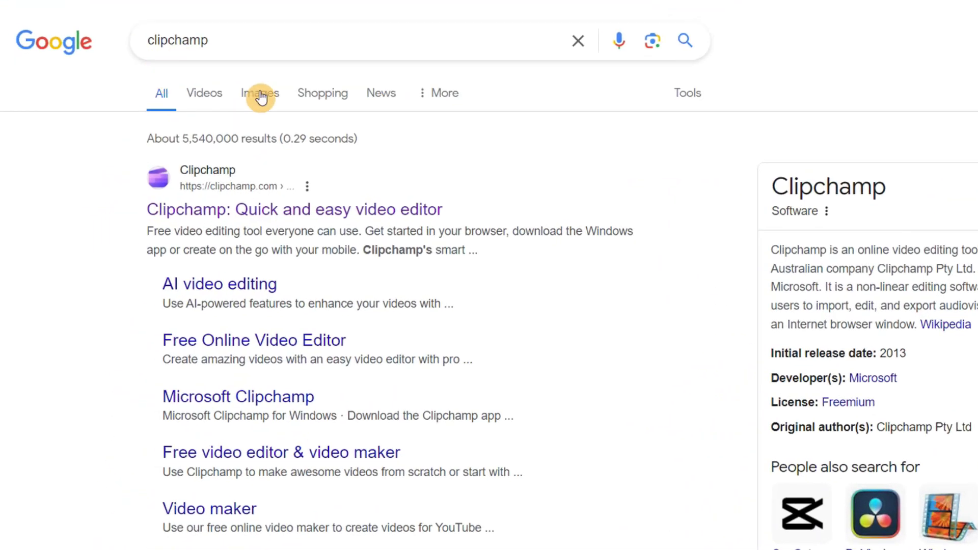
# - Open the 'Clipchamp: Quick and easy video editor' Google result to reach clipchamp.com
pyautogui.click(206, 207)
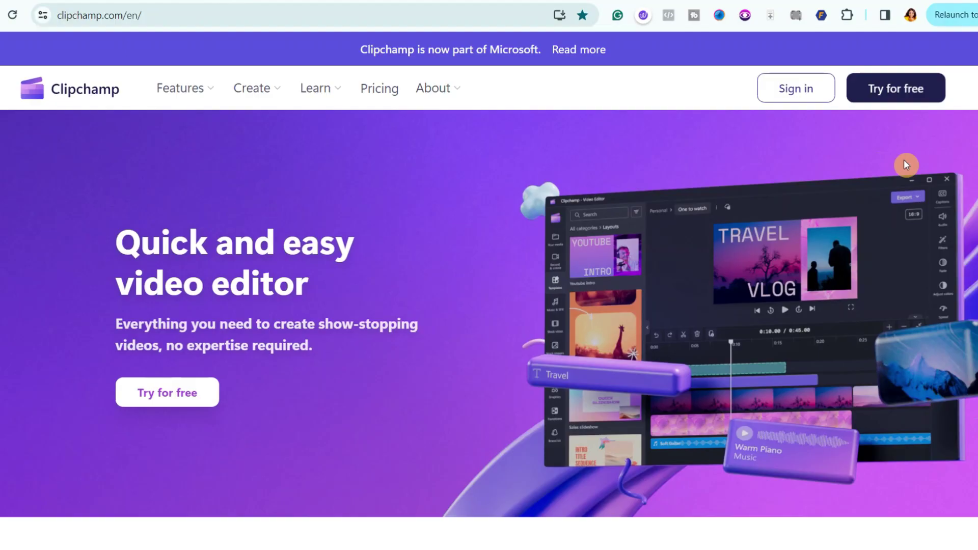
pyautogui.scroll(-15, 896, 163)
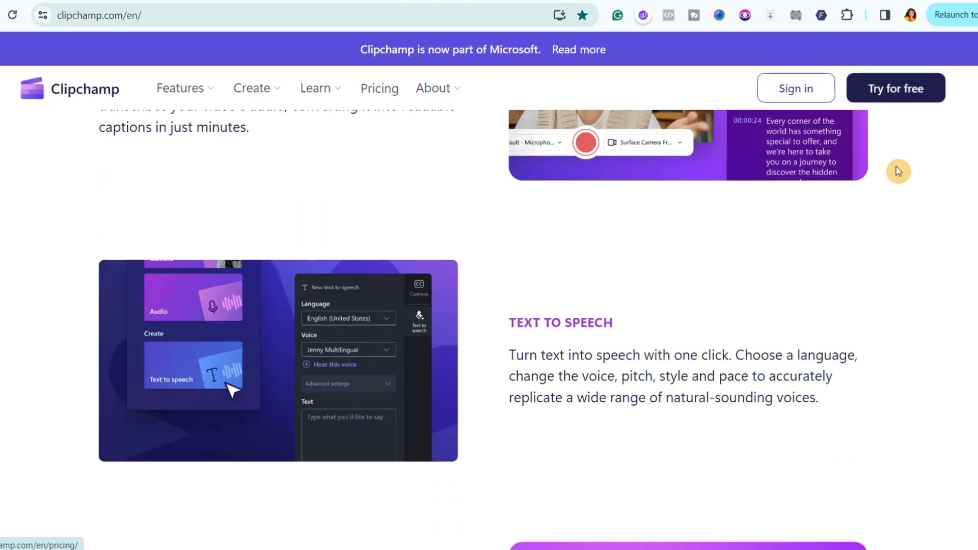
pyautogui.scroll(-15, 899, 174)
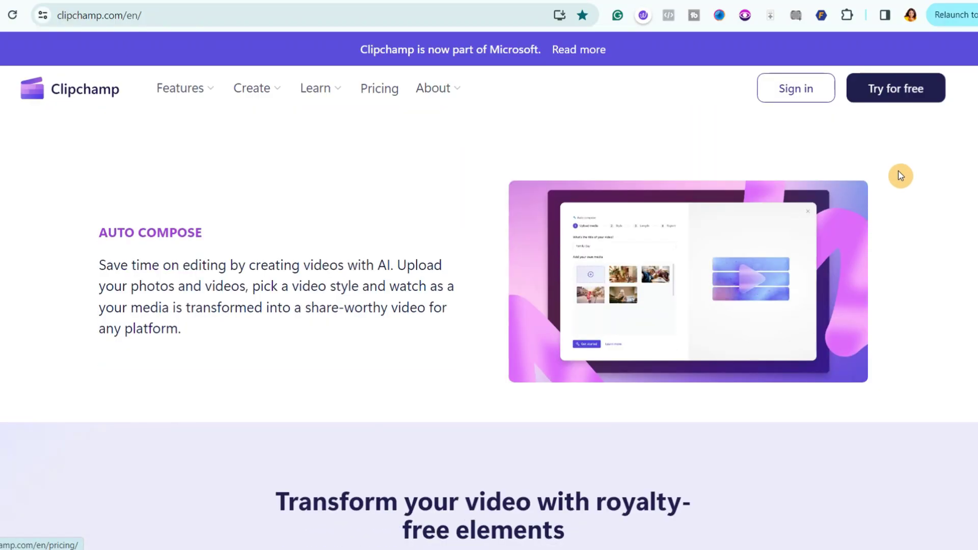
pyautogui.scroll(-10, 901, 176)
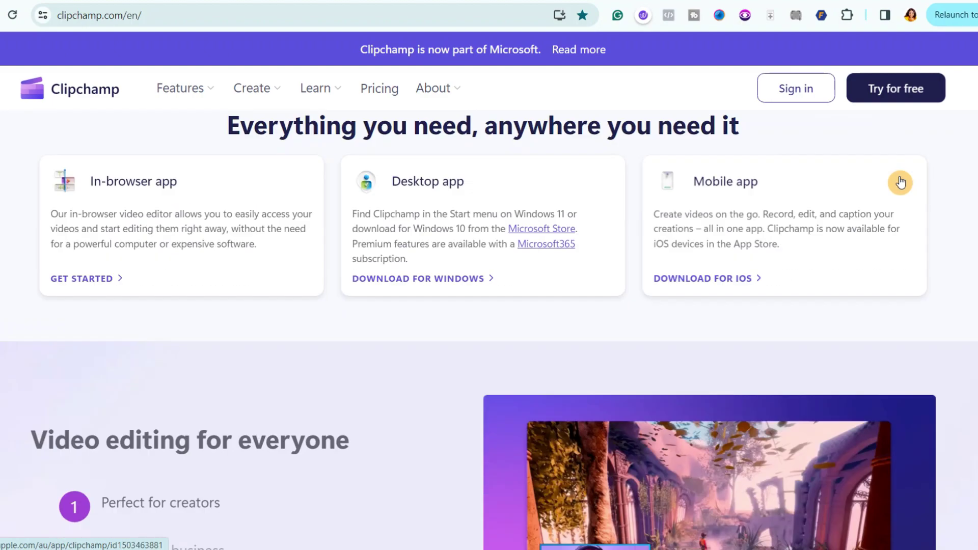
pyautogui.scroll(-10, 901, 182)
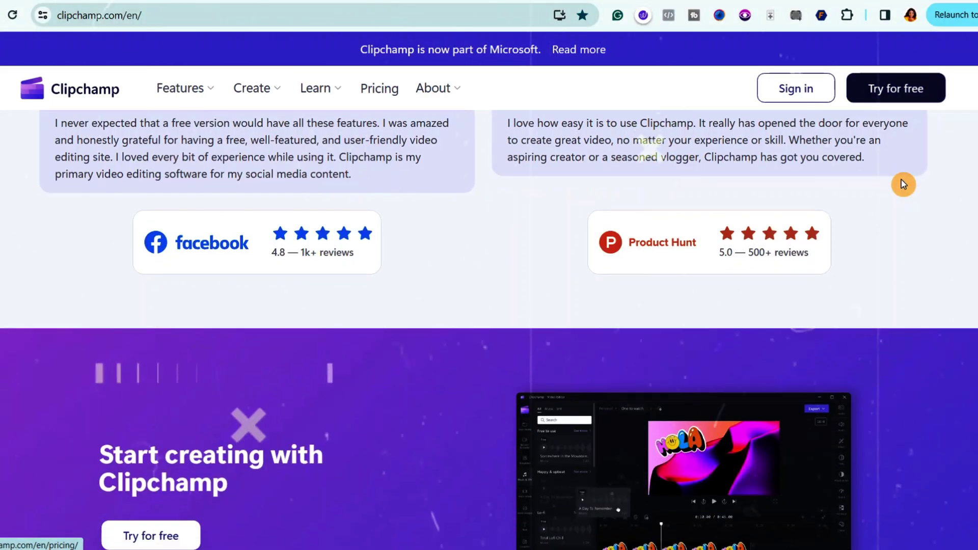
pyautogui.scroll(-2, 900, 180)
pyautogui.scroll(10, 899, 182)
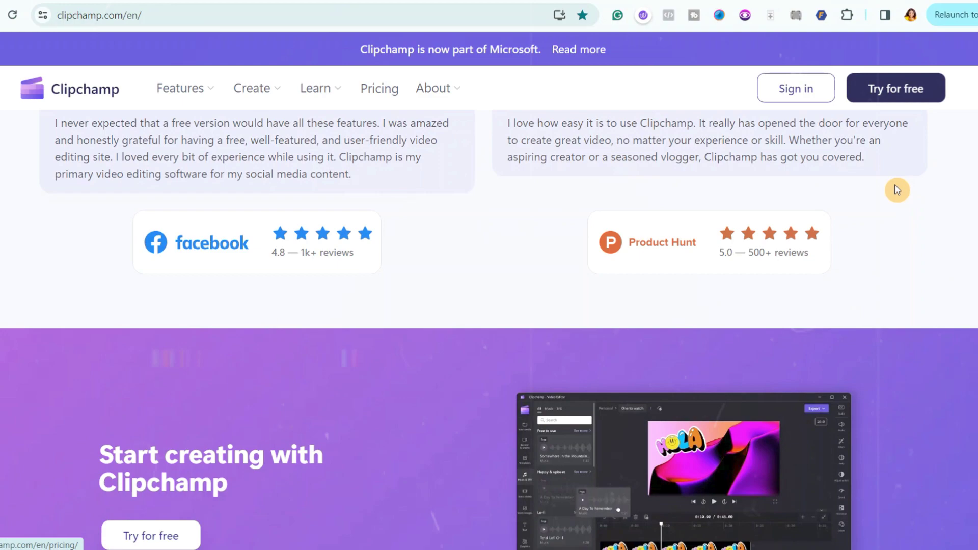
pyautogui.scroll(6, 898, 181)
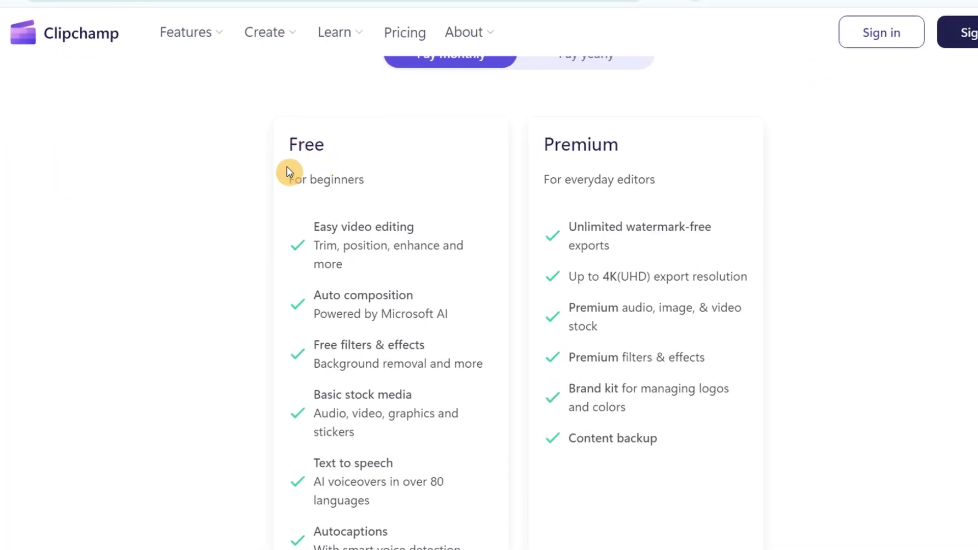
pyautogui.scroll(-5, 423, 374)
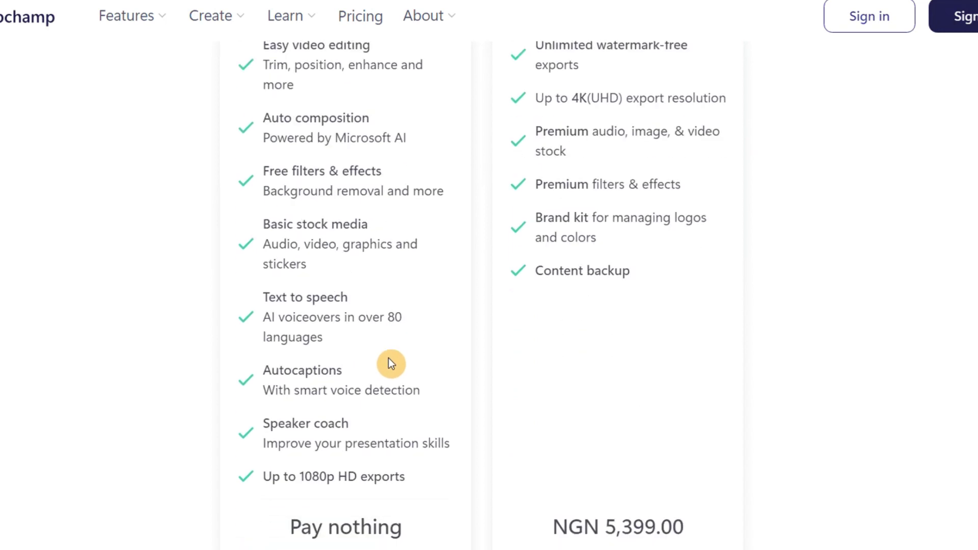
pyautogui.scroll(-1, 402, 364)
pyautogui.scroll(5, 398, 180)
pyautogui.scroll(-5, 402, 188)
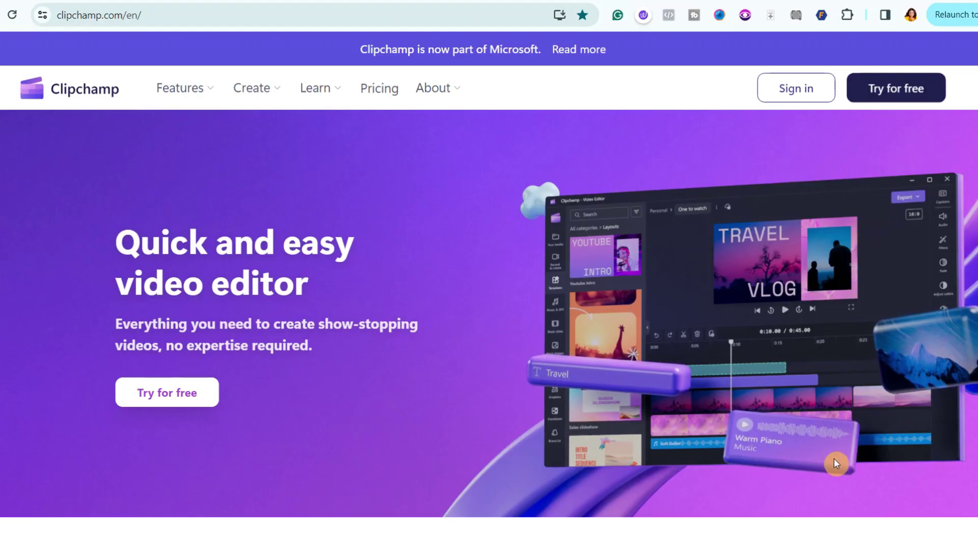
# - Sign in to Clipchamp with Google via 'Try for free' and reach the home dashboard
pyautogui.click(898, 91)
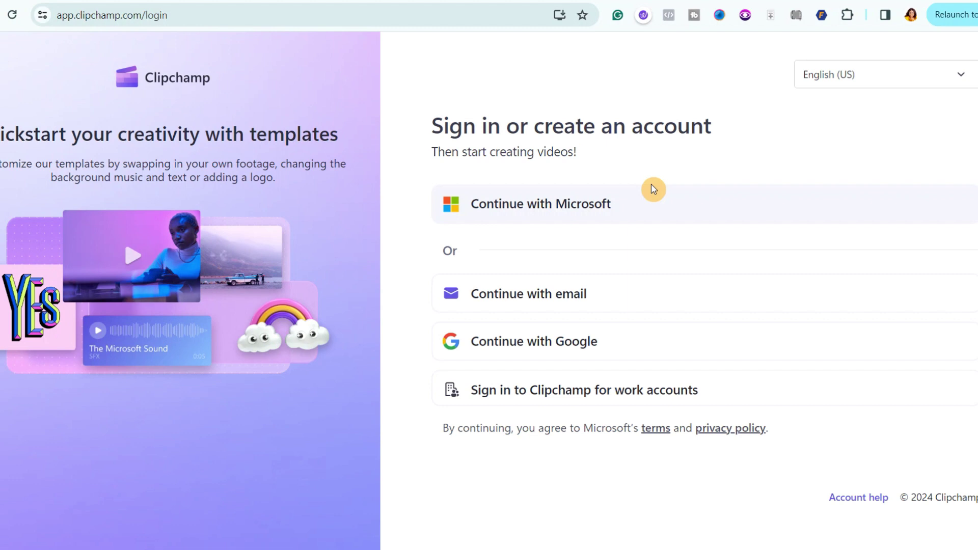
pyautogui.click(522, 349)
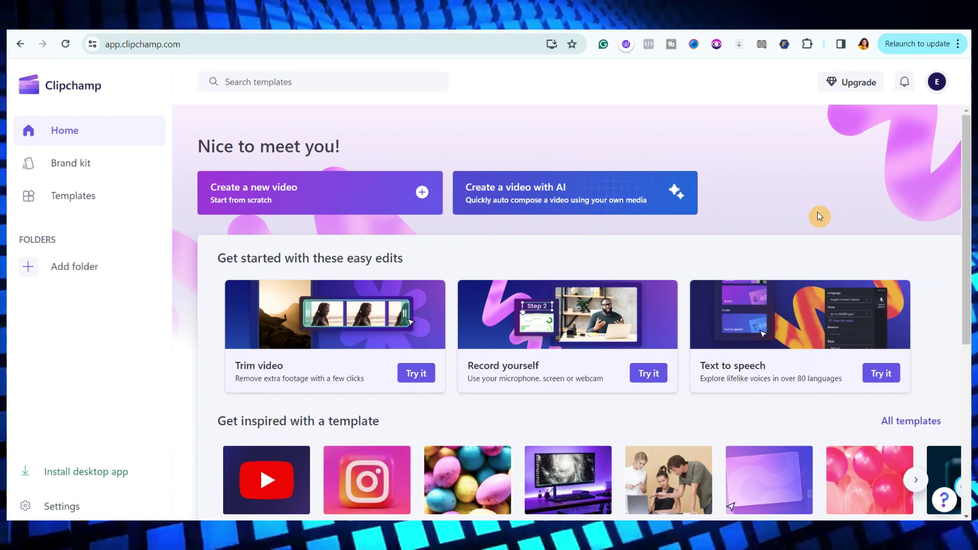
pyautogui.scroll(-6, 684, 112)
pyautogui.scroll(6, 780, 217)
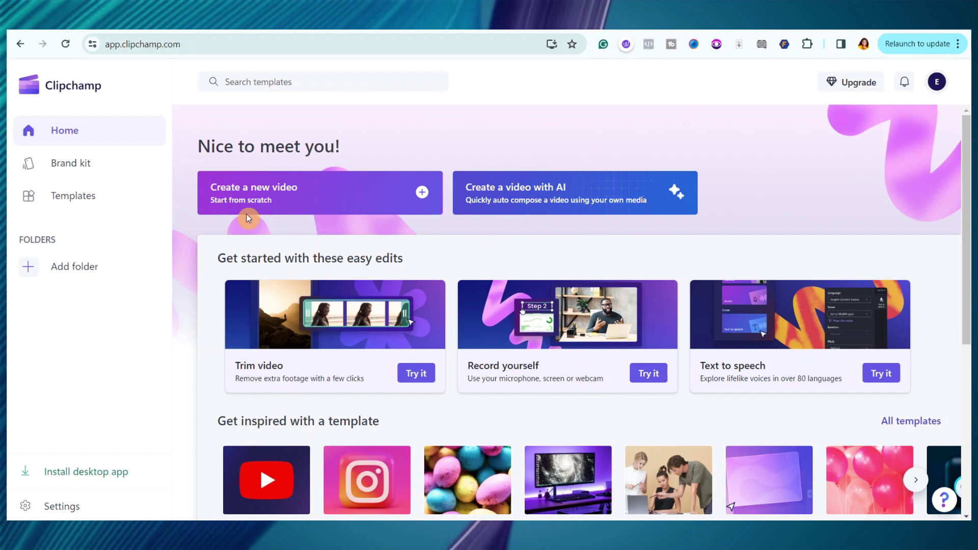
# - Create a new blank video and add a Text to speech clip from Record & create
pyautogui.click(273, 204)
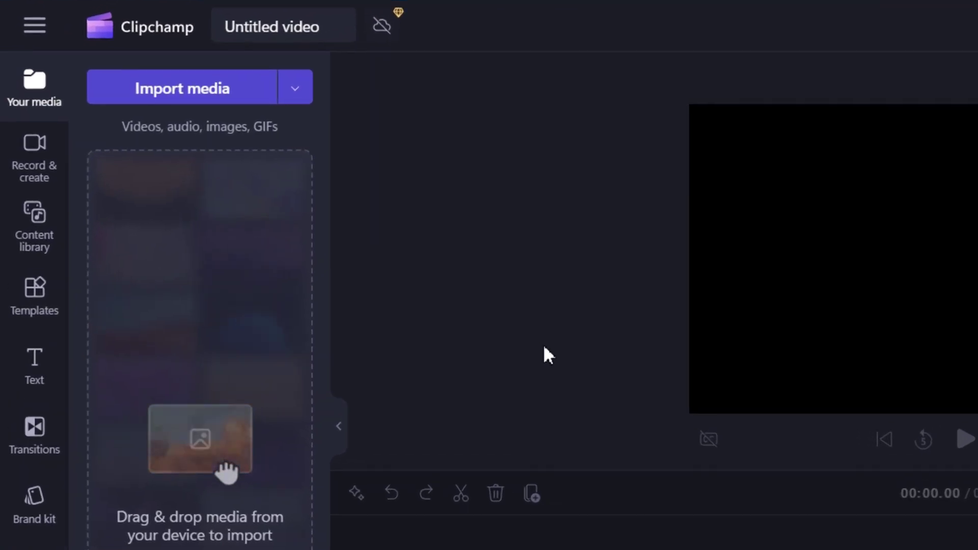
pyautogui.click(35, 168)
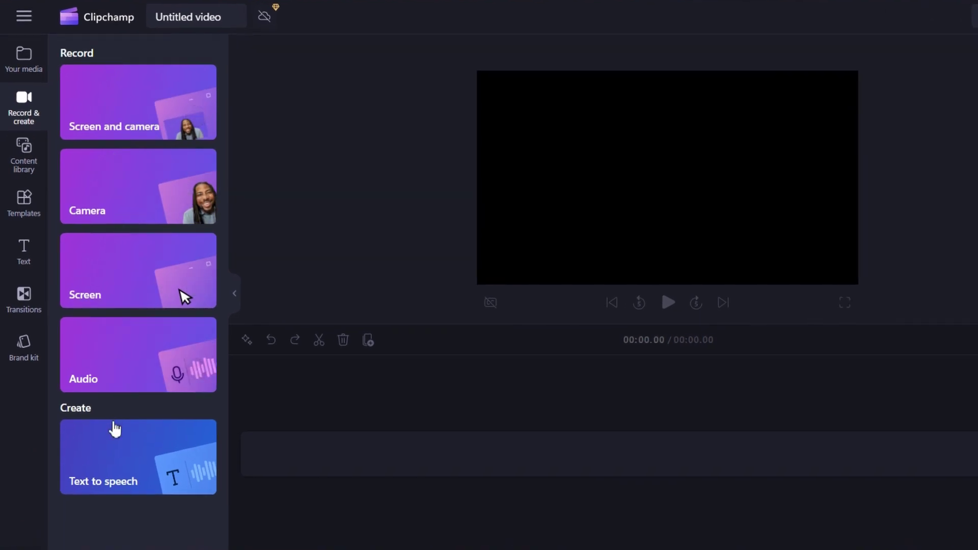
pyautogui.click(115, 463)
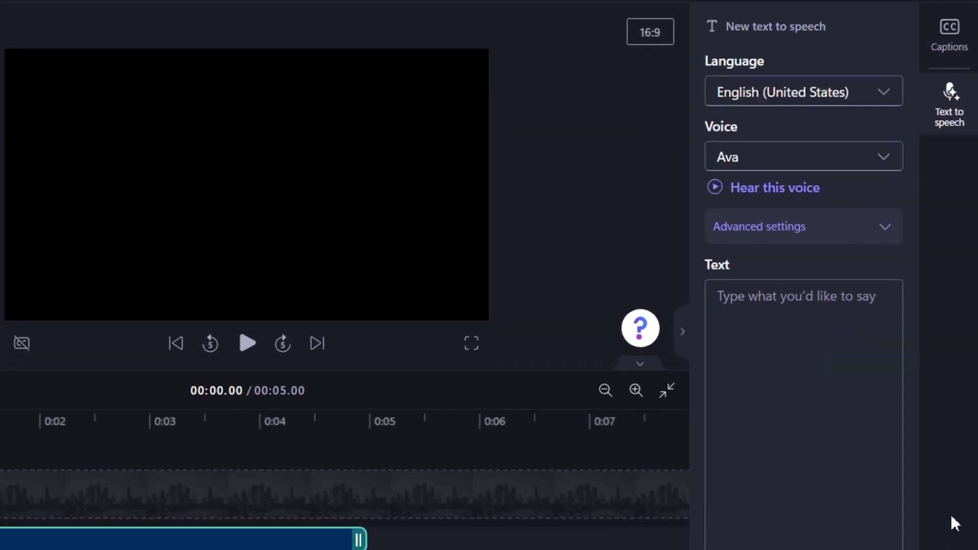
pyautogui.click(887, 100)
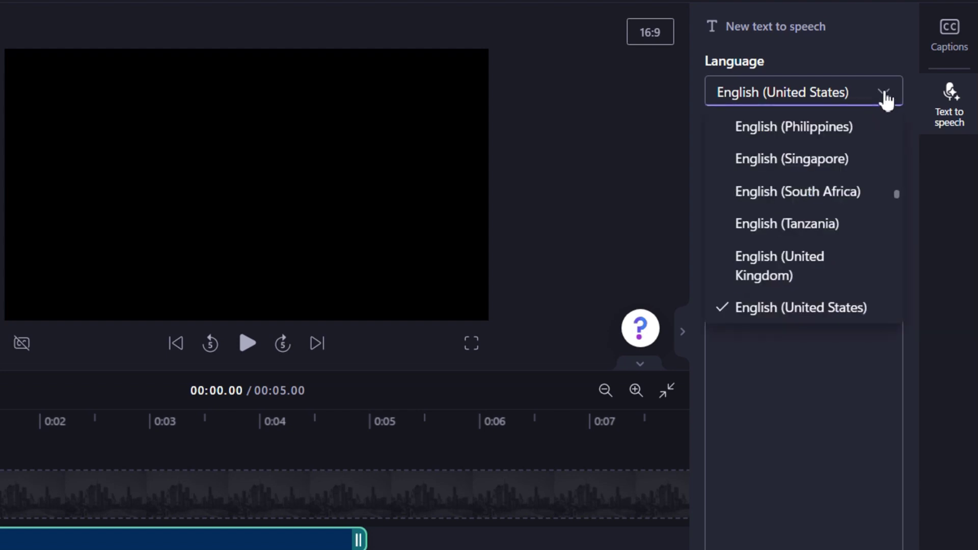
pyautogui.scroll(-5, 893, 138)
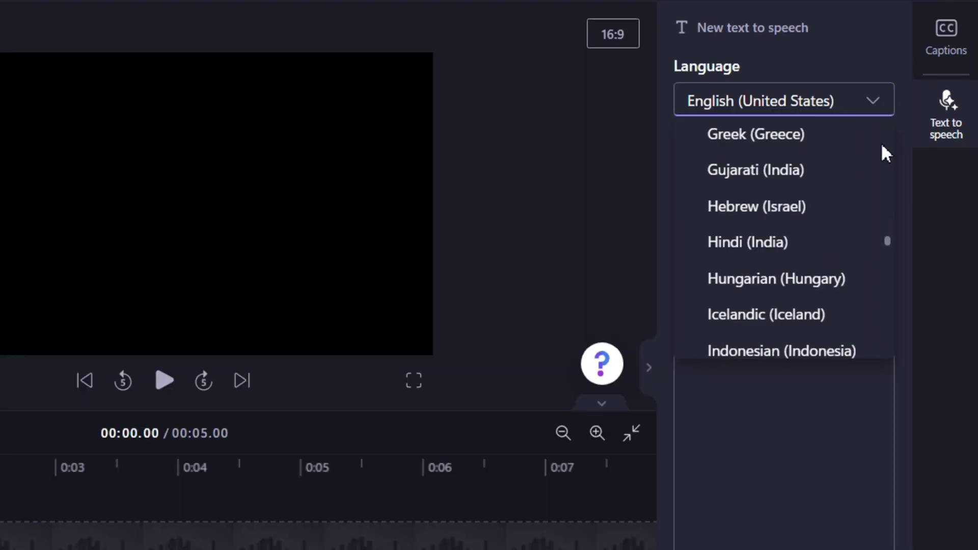
pyautogui.scroll(-10, 880, 143)
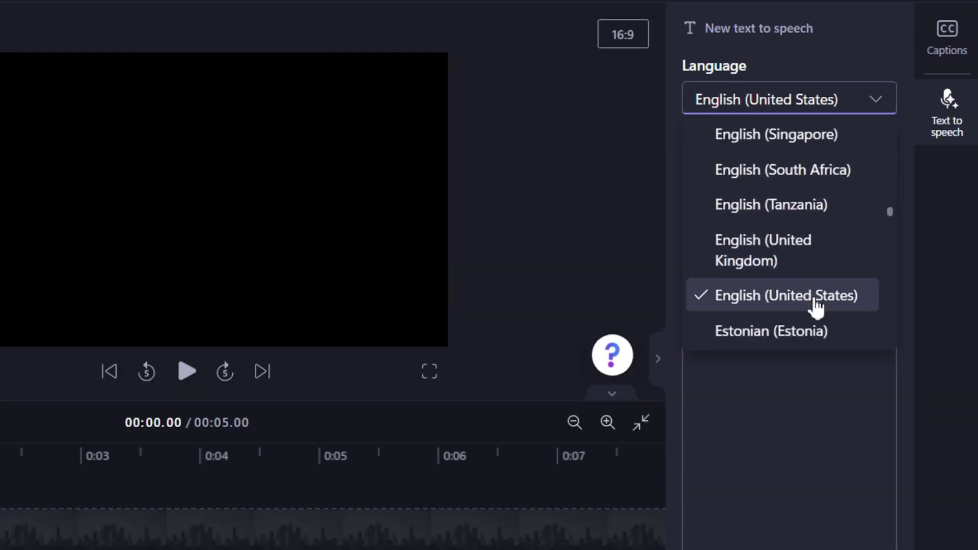
pyautogui.scroll(3, 824, 313)
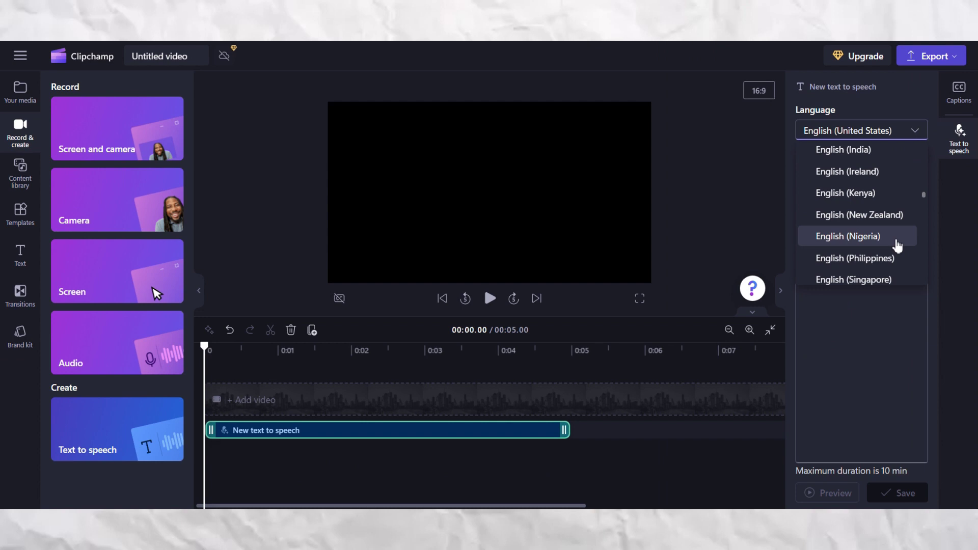
pyautogui.scroll(-3, 836, 310)
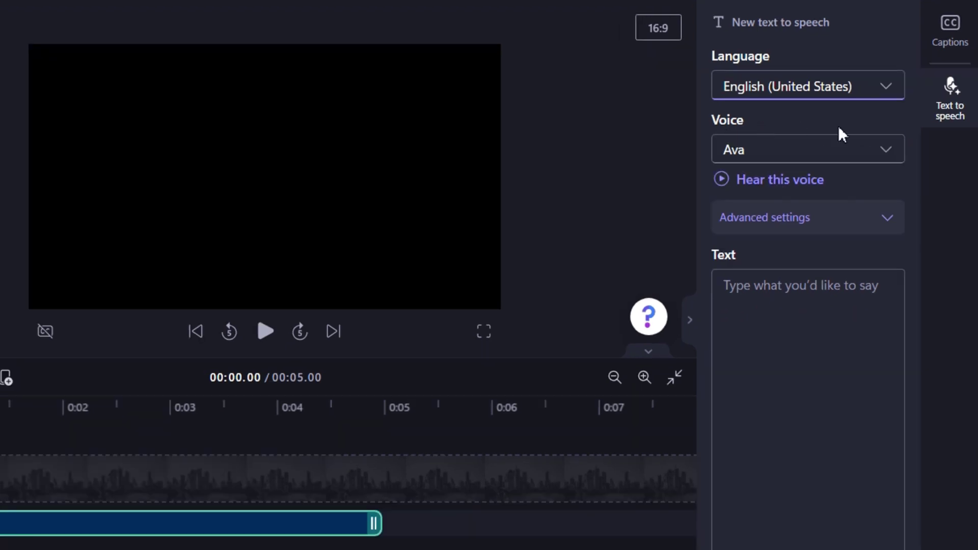
# - Change the English (United States) text-to-speech voice from Ava to Jenny
pyautogui.click(887, 152)
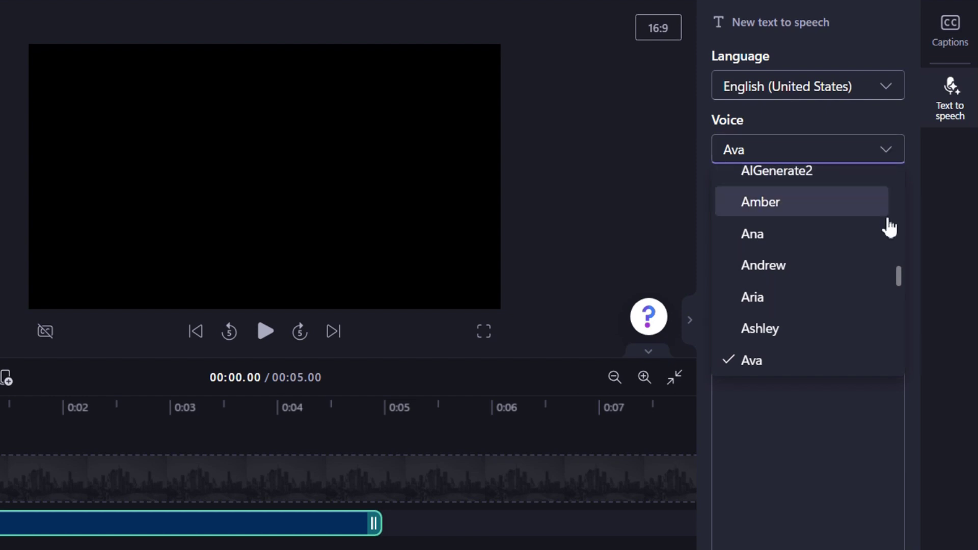
pyautogui.scroll(10, 889, 220)
pyautogui.scroll(-2, 889, 219)
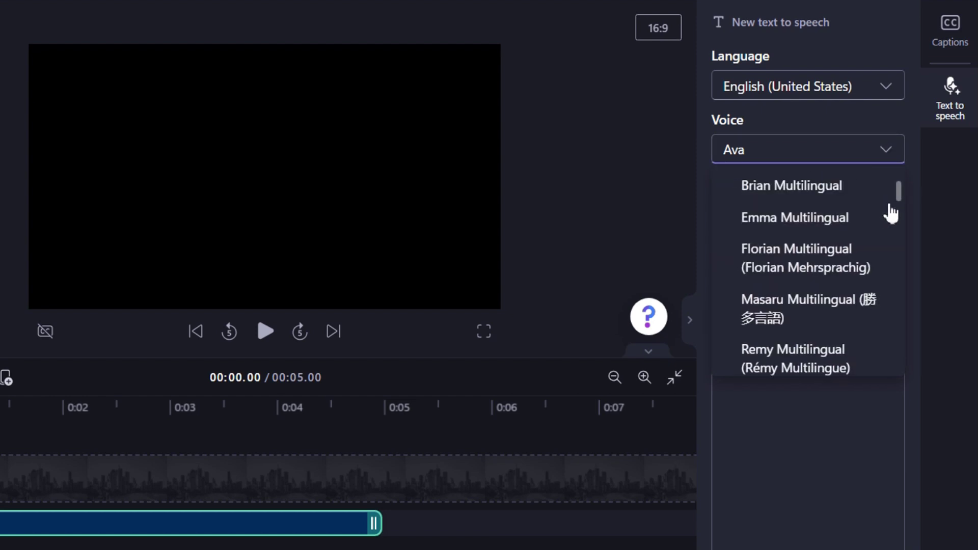
pyautogui.scroll(-10, 891, 214)
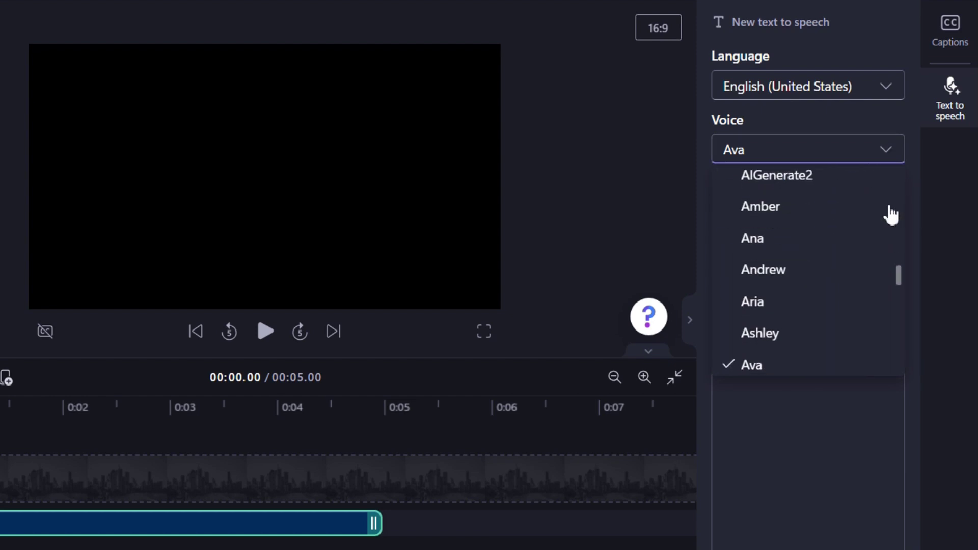
pyautogui.scroll(-10, 891, 214)
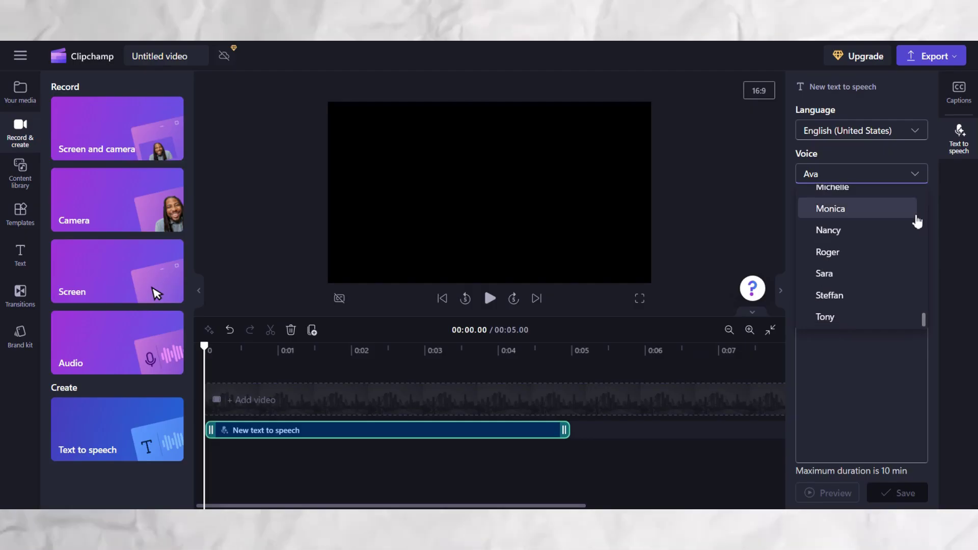
pyautogui.scroll(20, 916, 220)
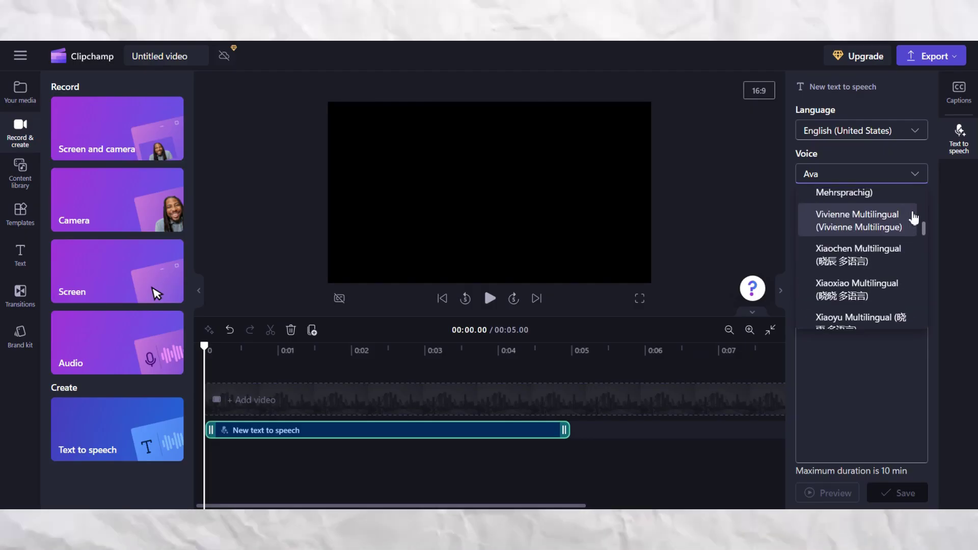
pyautogui.scroll(5, 914, 218)
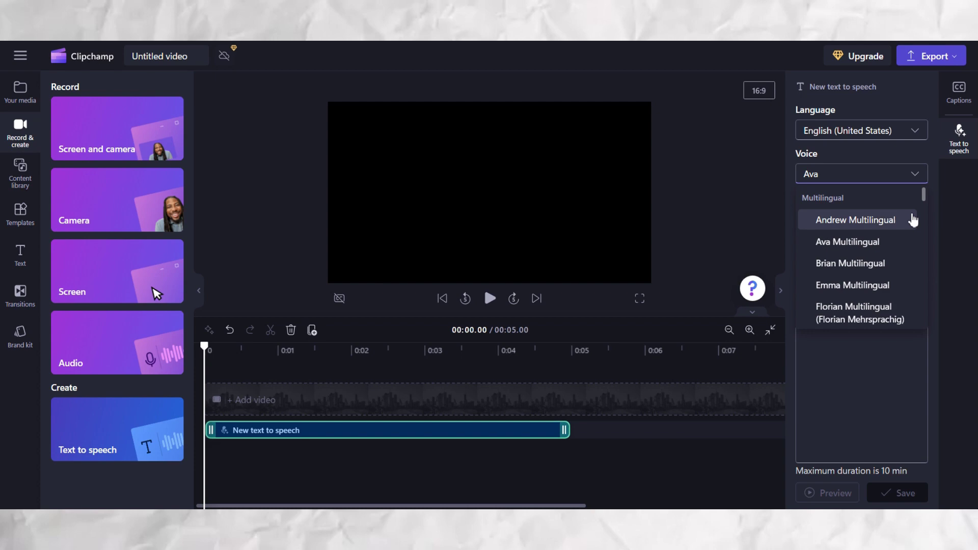
pyautogui.scroll(-5, 911, 239)
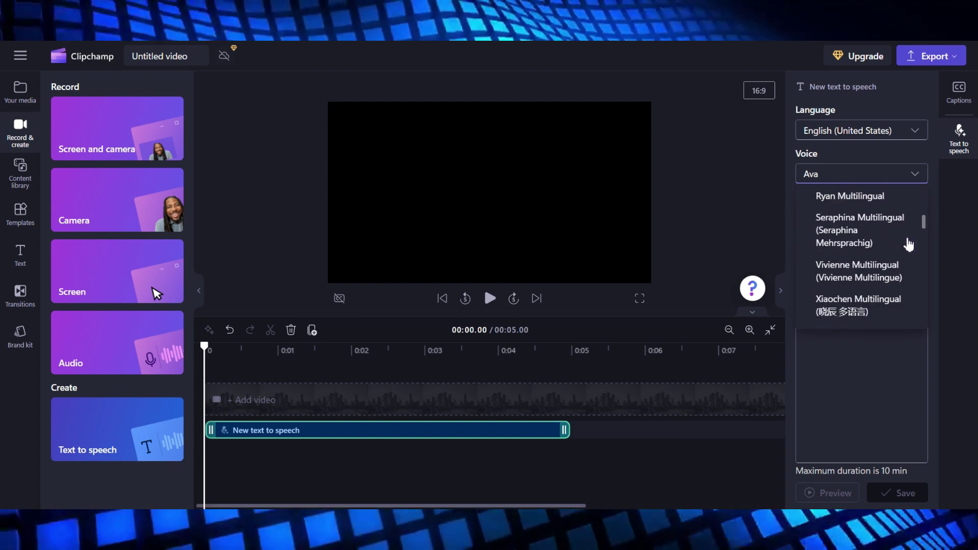
pyautogui.scroll(-15, 910, 245)
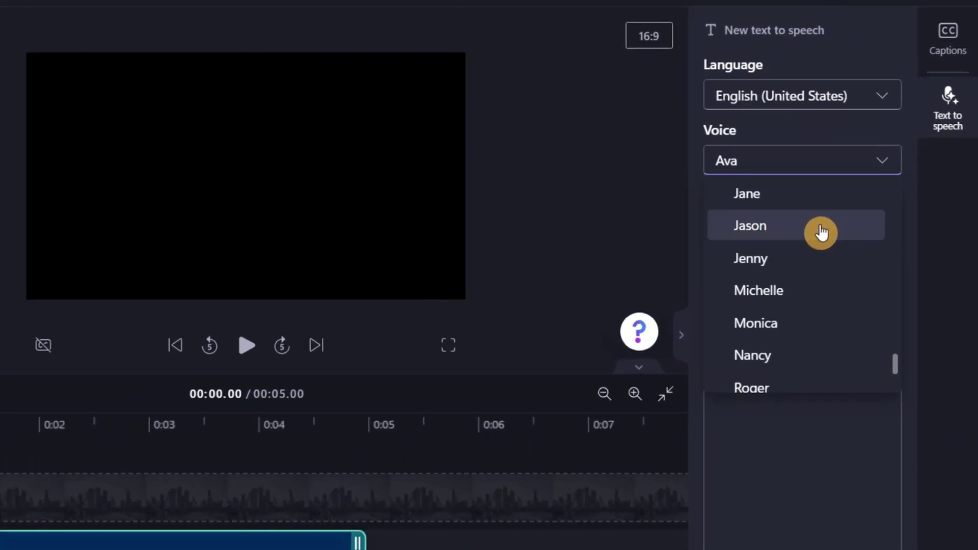
pyautogui.scroll(3, 819, 230)
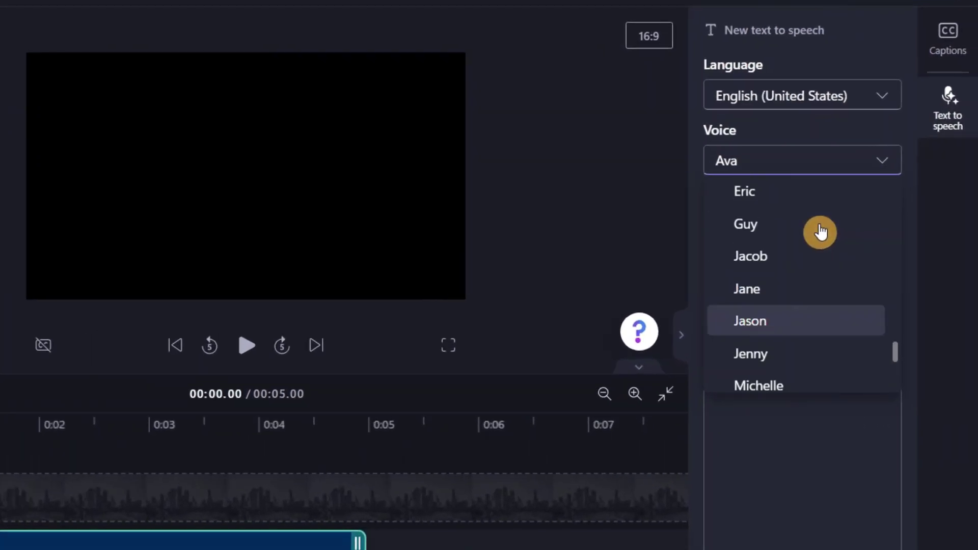
pyautogui.click(756, 359)
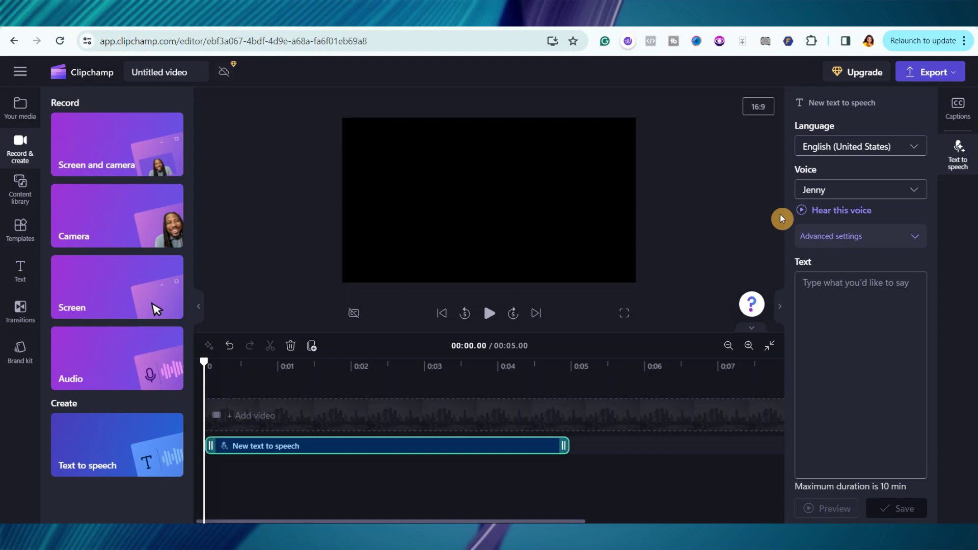
# - Play a Jenny voice sample, then set Emotion to Friendly and keep Vocal pitch at Default
pyautogui.click(803, 212)
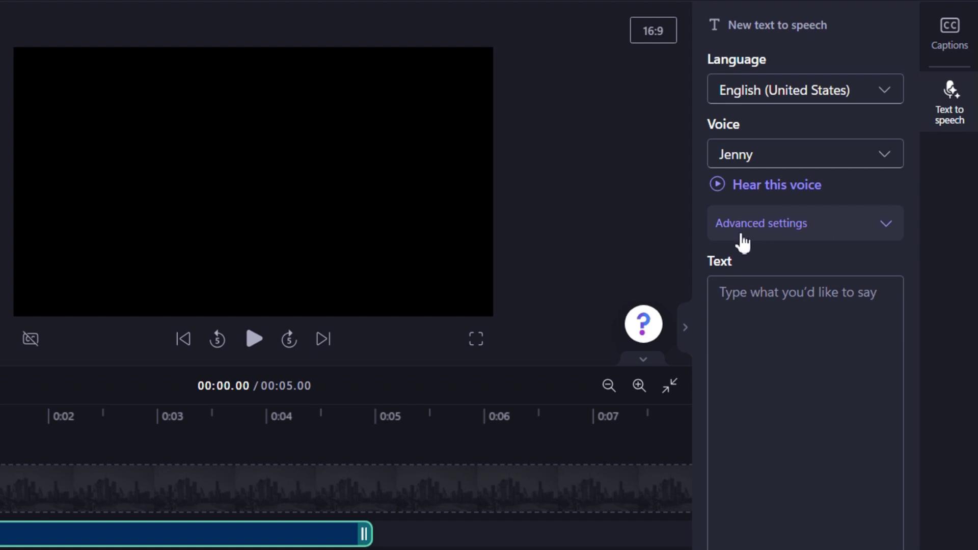
pyautogui.click(888, 228)
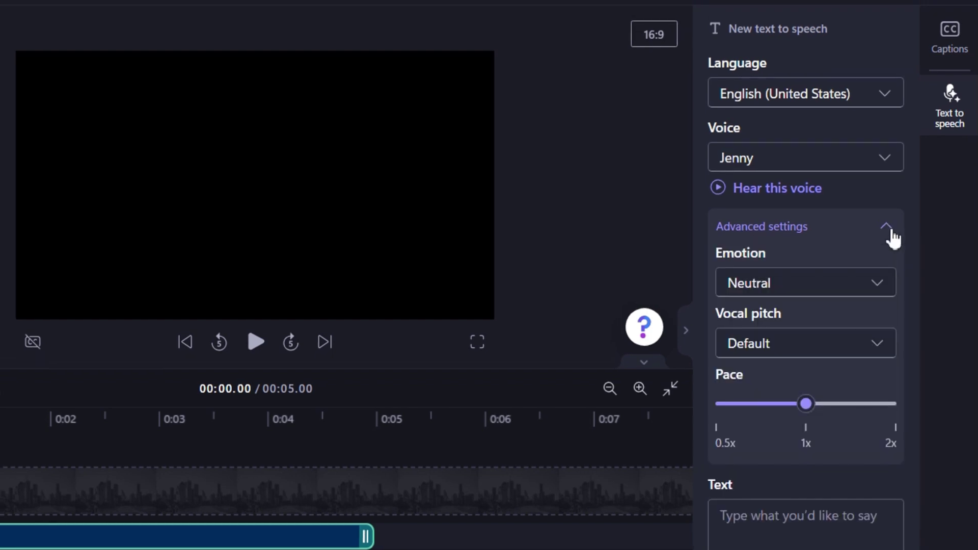
pyautogui.click(879, 289)
pyautogui.scroll(-5, 863, 389)
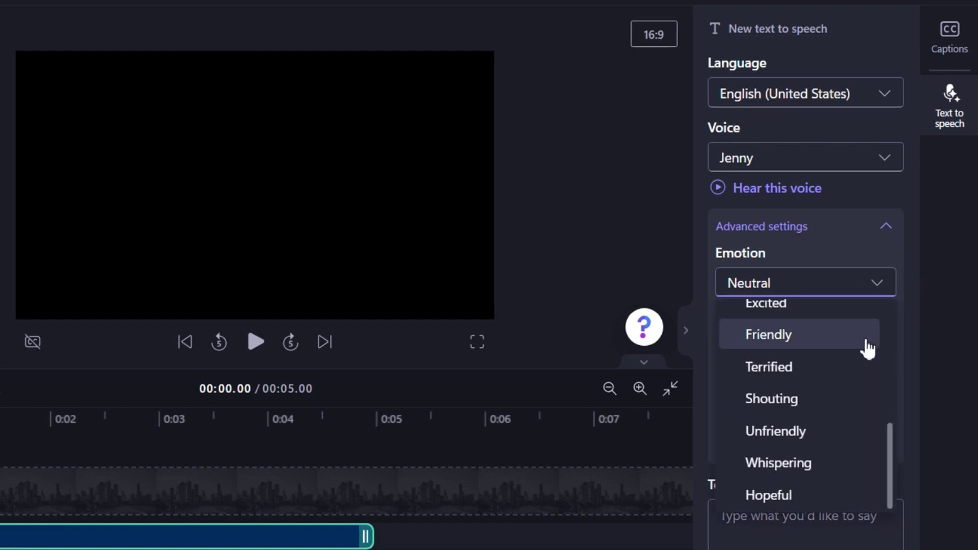
pyautogui.scroll(2, 834, 429)
pyautogui.click(834, 430)
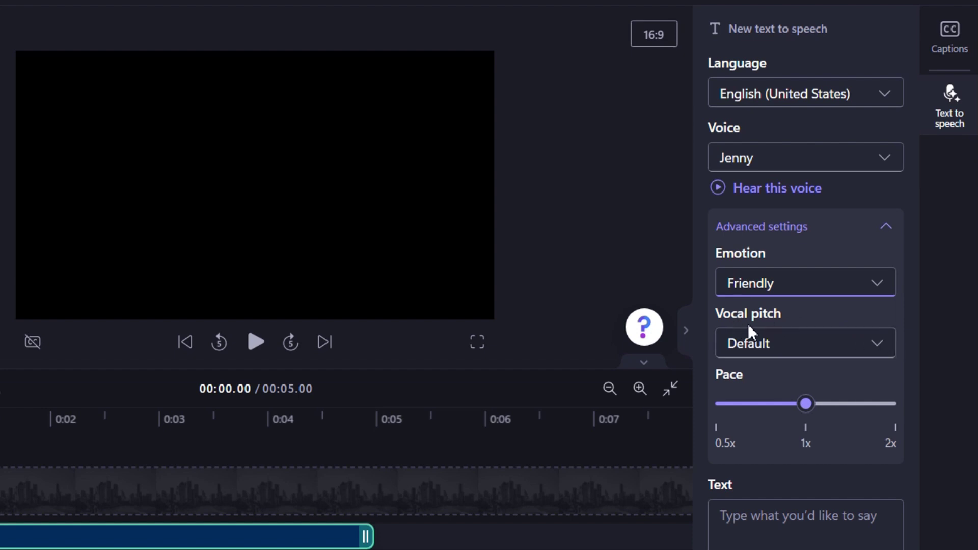
pyautogui.click(878, 344)
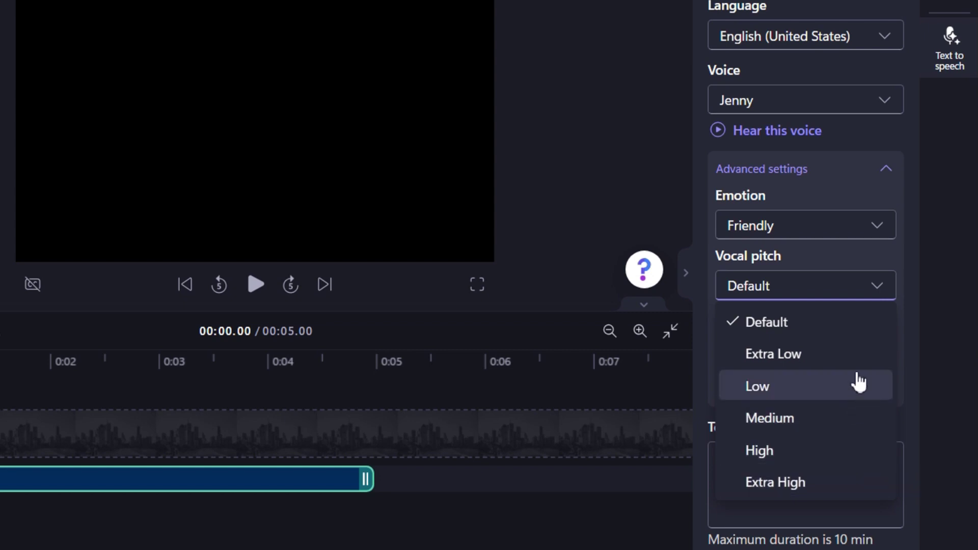
pyautogui.click(879, 288)
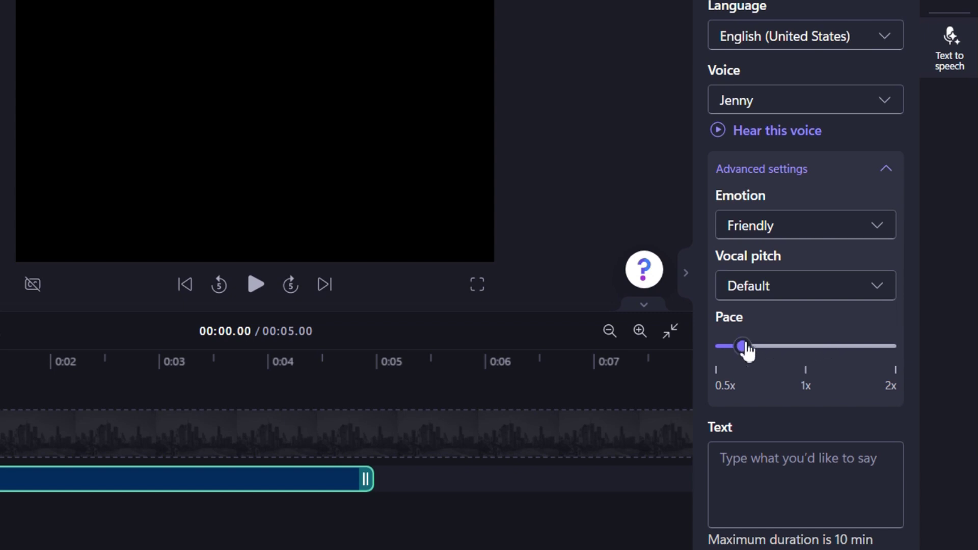
# - Raise the Jenny voice pace to the 2x maximum and collapse Advanced settings
pyautogui.moveTo(748, 352); pyautogui.dragTo(774, 354)
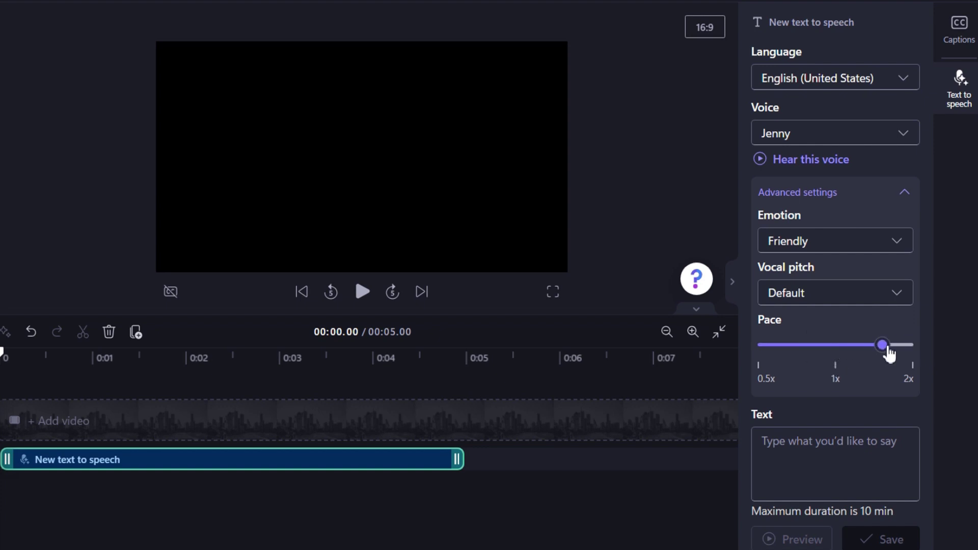
pyautogui.moveTo(889, 353); pyautogui.dragTo(910, 356)
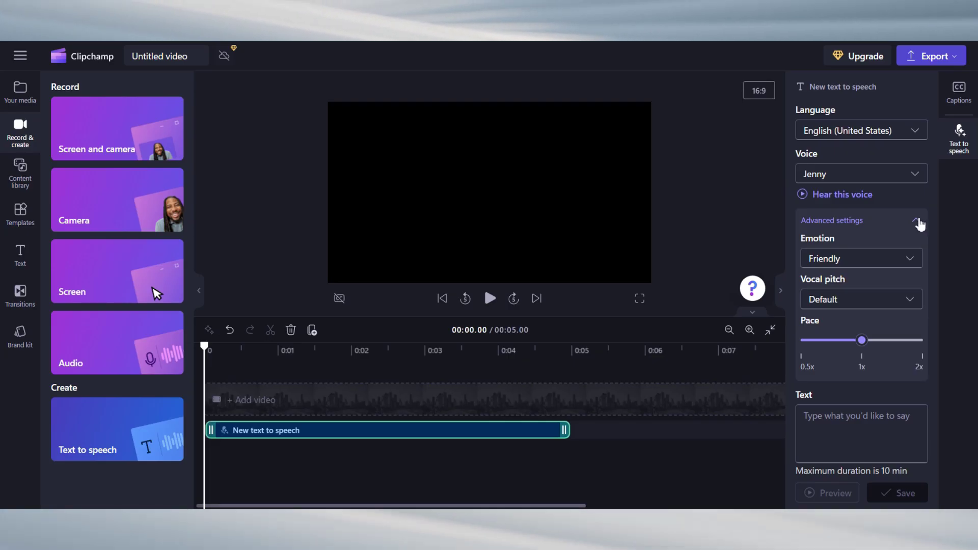
pyautogui.click(819, 203)
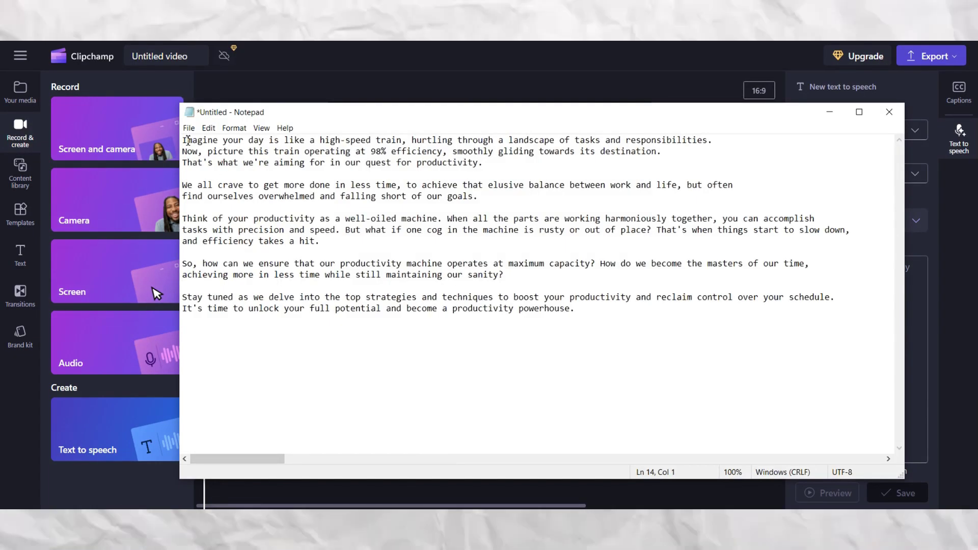
# - Copy the productivity script from Notepad into the voiceover Text box
pyautogui.hotkey('ctrl', 'a')
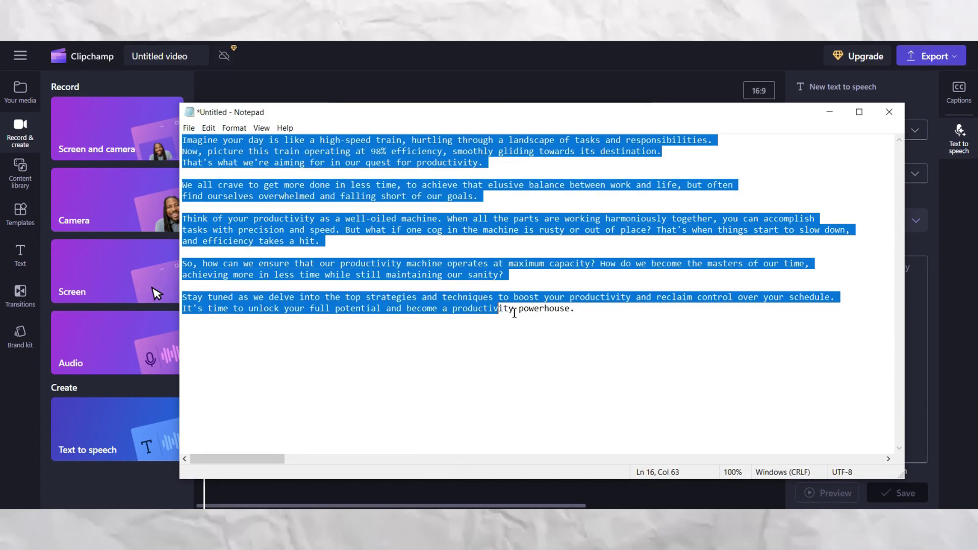
pyautogui.hotkey('ctrl', 'c')
pyautogui.click(746, 275)
pyautogui.hotkey('ctrl', 'v')
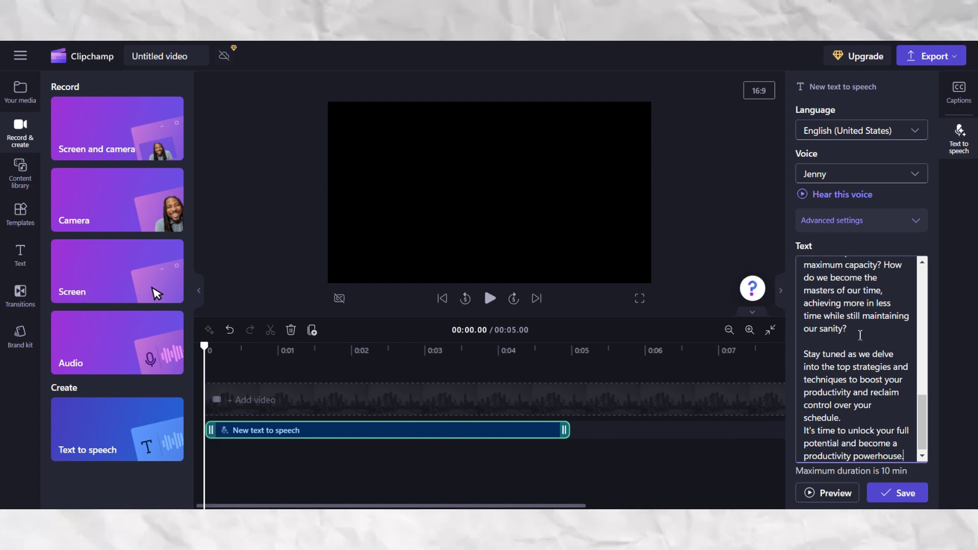
# - Save the speech clip, extending the timeline to 01:12.95, and preview it
pyautogui.scroll(5, 866, 325)
pyautogui.scroll(2, 867, 325)
pyautogui.scroll(-10, 867, 324)
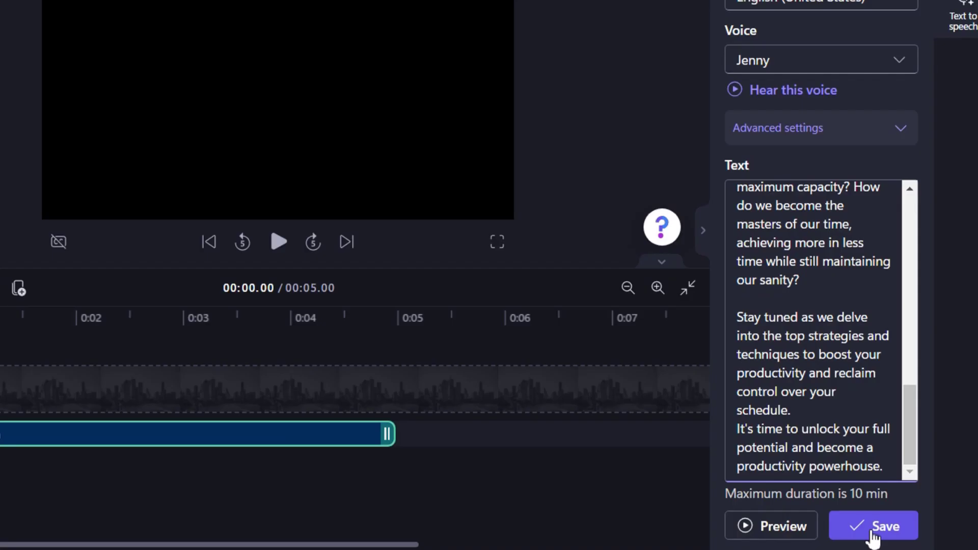
pyautogui.click(872, 532)
pyautogui.click(791, 530)
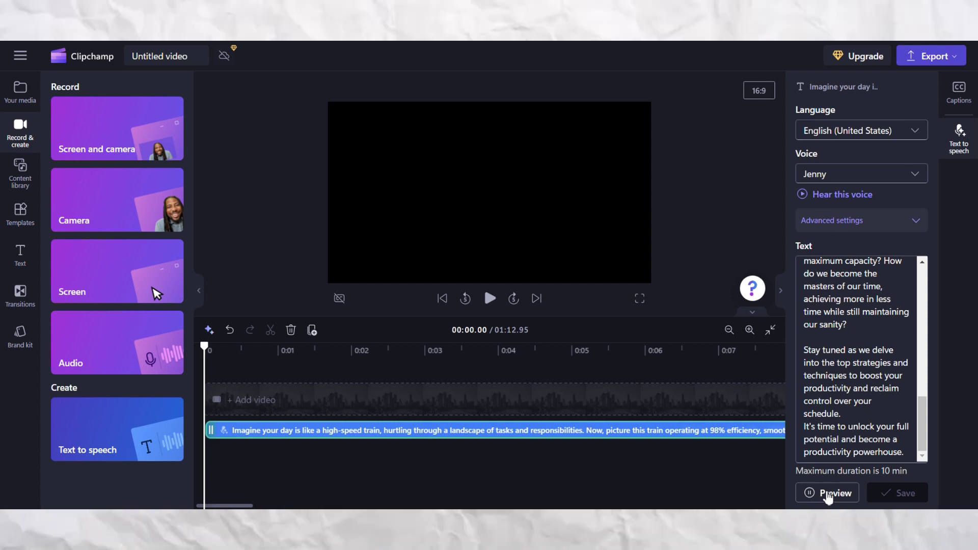
pyautogui.click(828, 494)
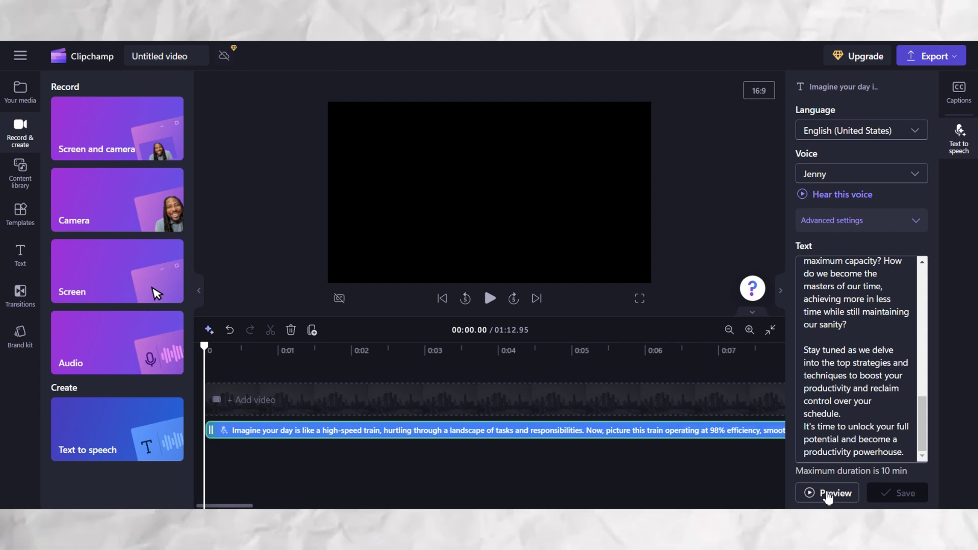
pyautogui.click(828, 494)
# - Stop the preview and export the voiceover at 1080p named 'Text to Speech VA'
pyautogui.click(828, 495)
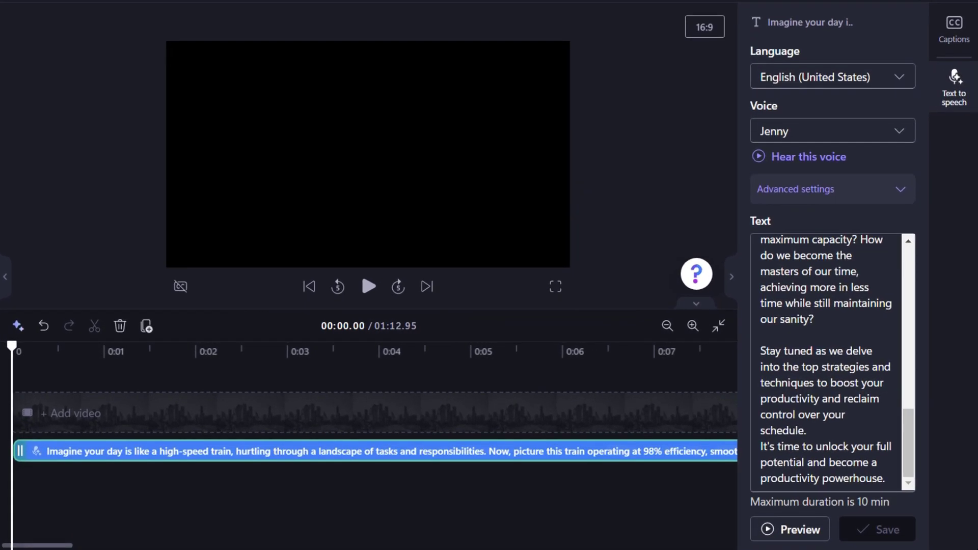
pyautogui.hotkey('ctrl', 'e')
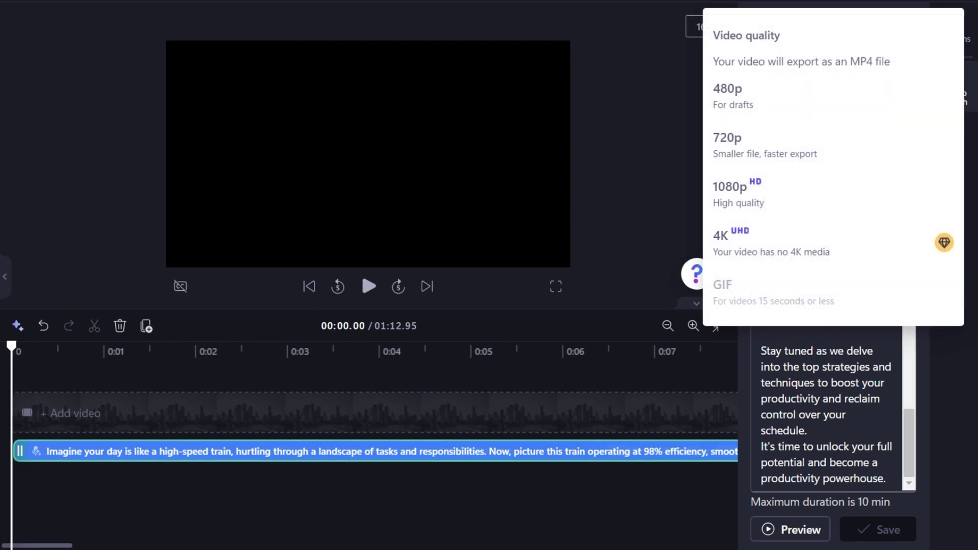
pyautogui.click(797, 196)
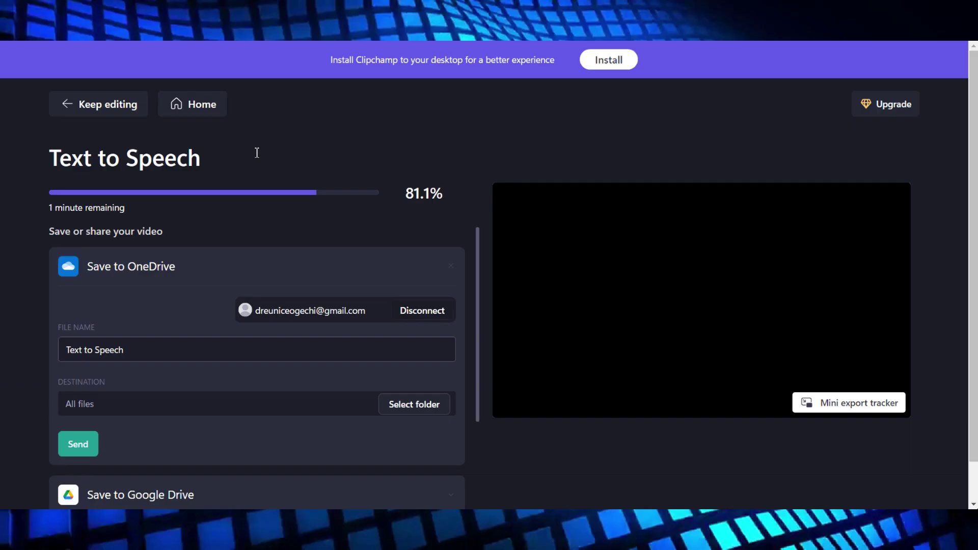
pyautogui.write('VA')
pyautogui.click(135, 353)
pyautogui.write('VA')
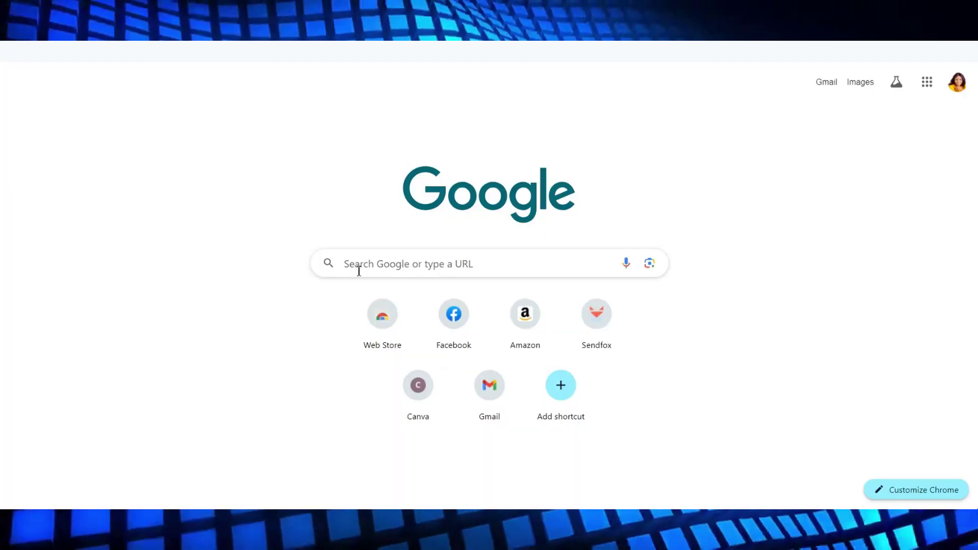
# - Search Google for 'mp4 to mp3 converter'
pyautogui.click(360, 265)
pyautogui.write('mp4 to mp3 converter')
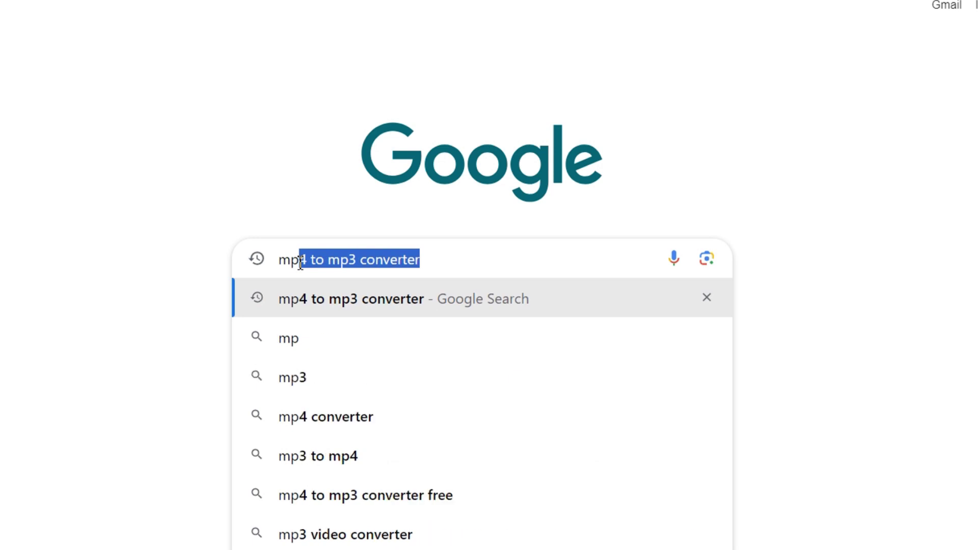
pyautogui.press('Return')
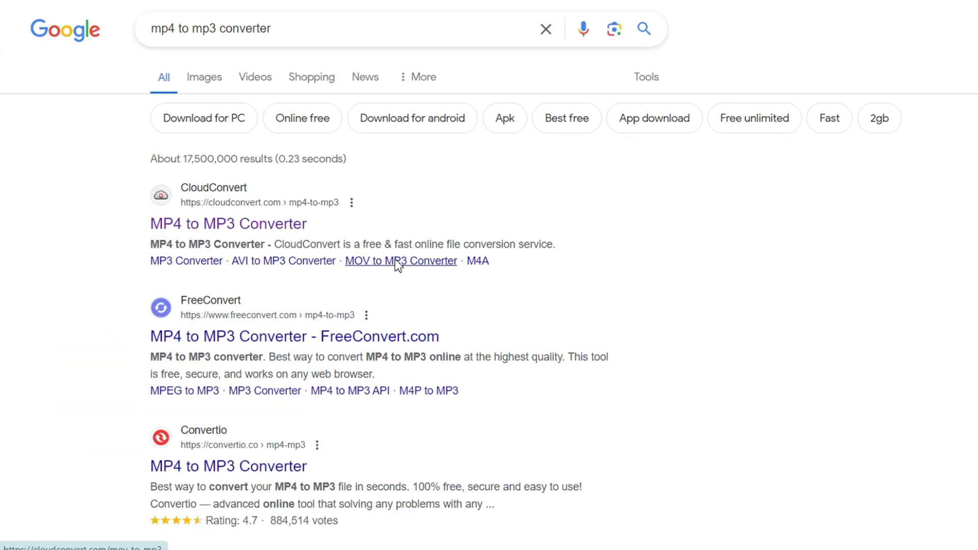
# - Convert the 'Text to Speech VA' MP4 to MP3 in CloudConvert and download it
pyautogui.click(237, 226)
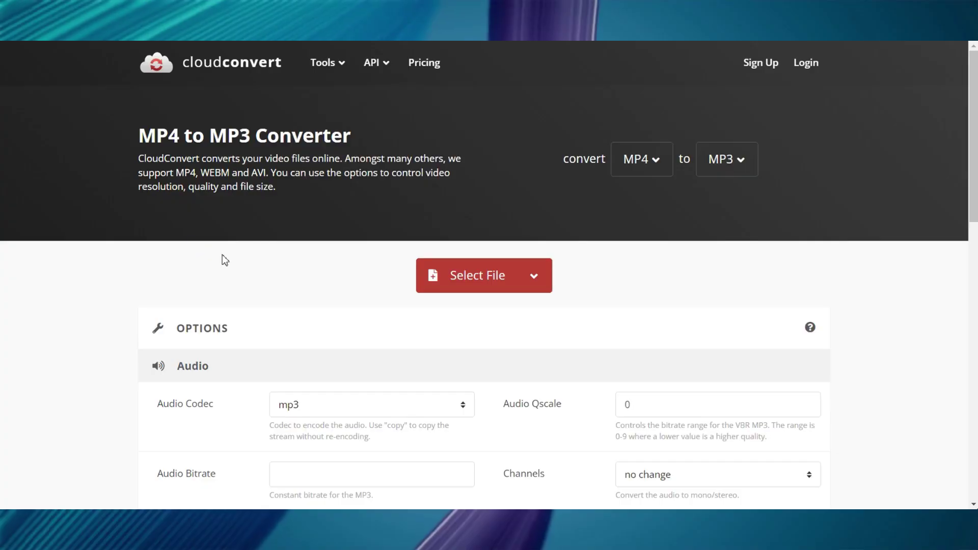
pyautogui.click(481, 276)
pyautogui.click(148, 115)
pyautogui.click(748, 273)
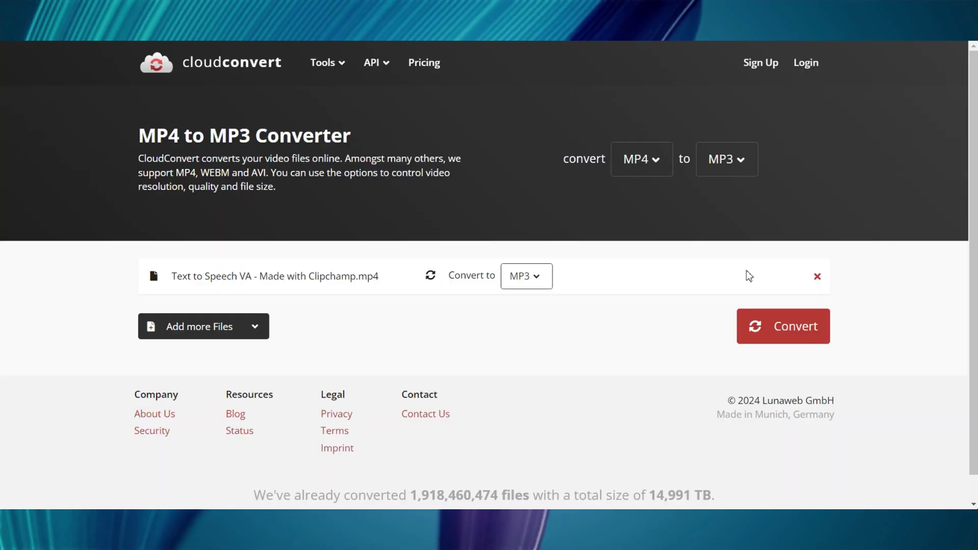
pyautogui.click(788, 337)
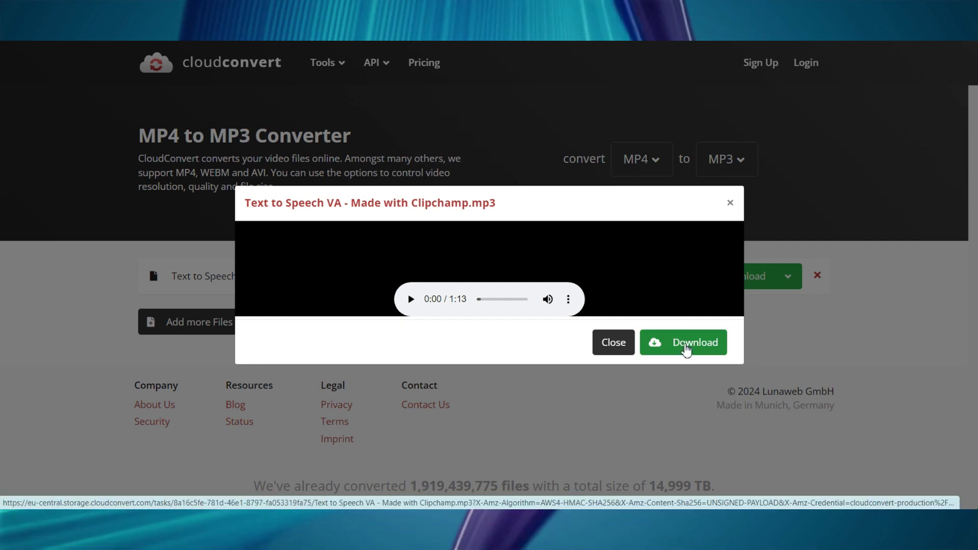
pyautogui.click(687, 348)
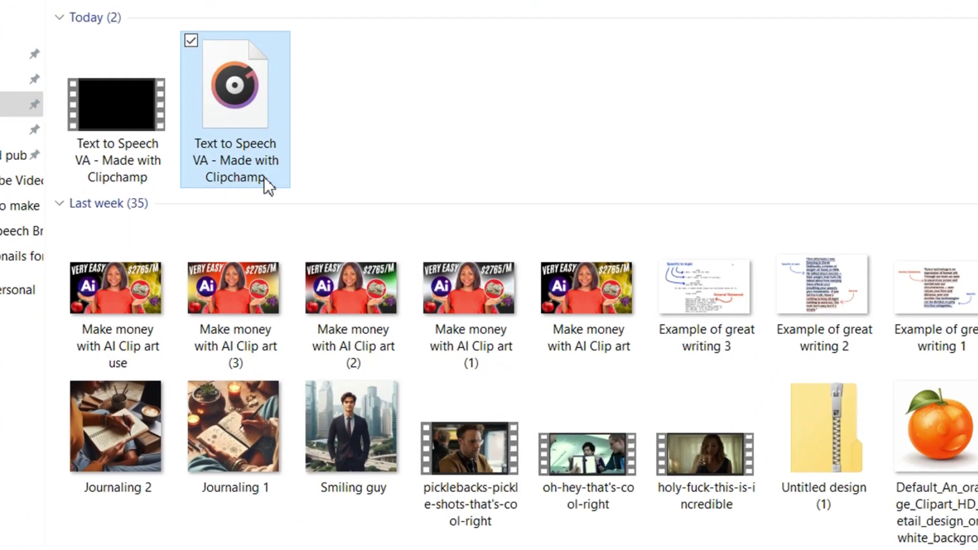